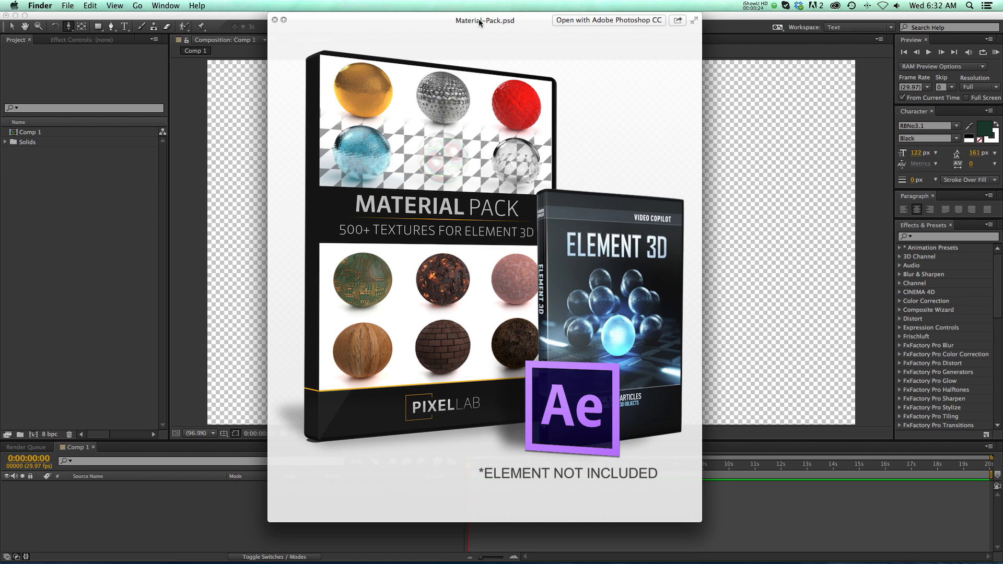
Expand the _READ-ME folder next to _Material-Pack in the untitled folder.
drag(481, 20, 481, 24)
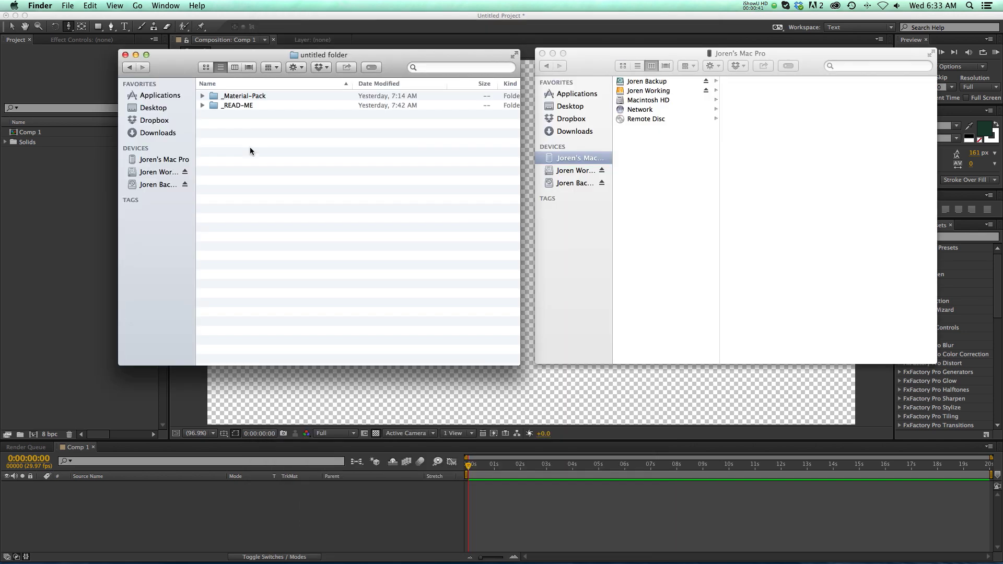
click(237, 98)
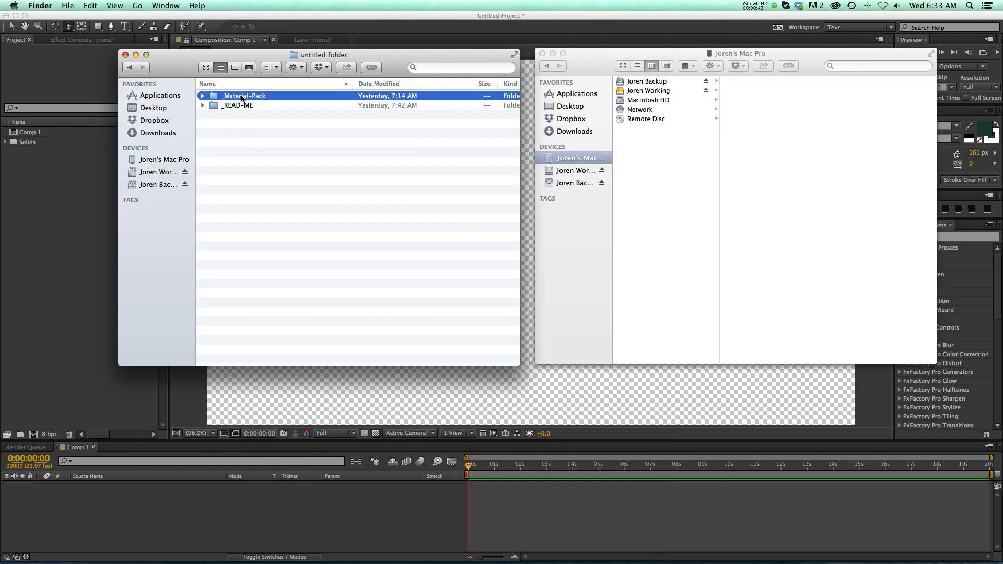
click(205, 107)
click(202, 105)
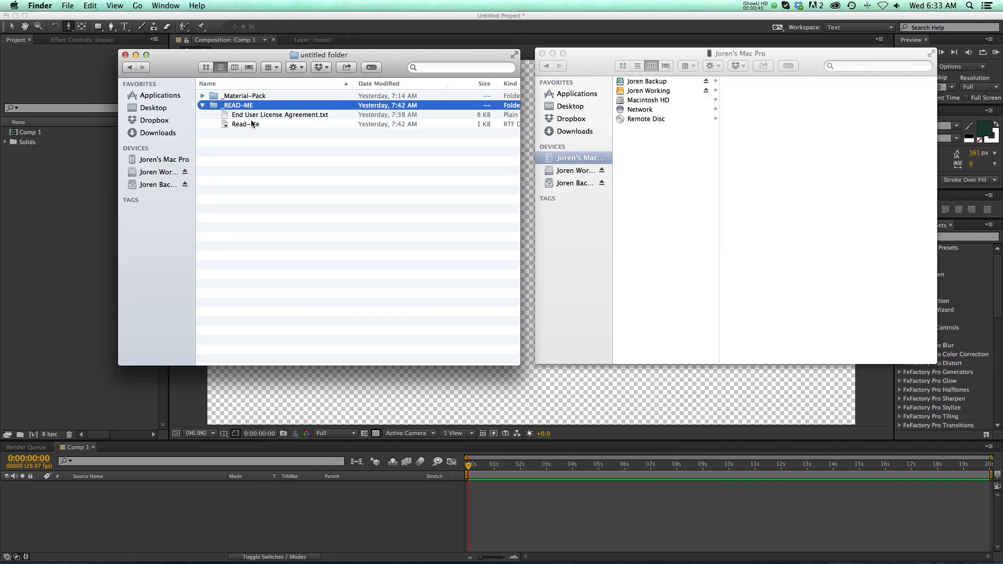
Quick Look the Read-Me document, close the preview, and collapse _READ-ME again.
click(241, 123)
key(space)
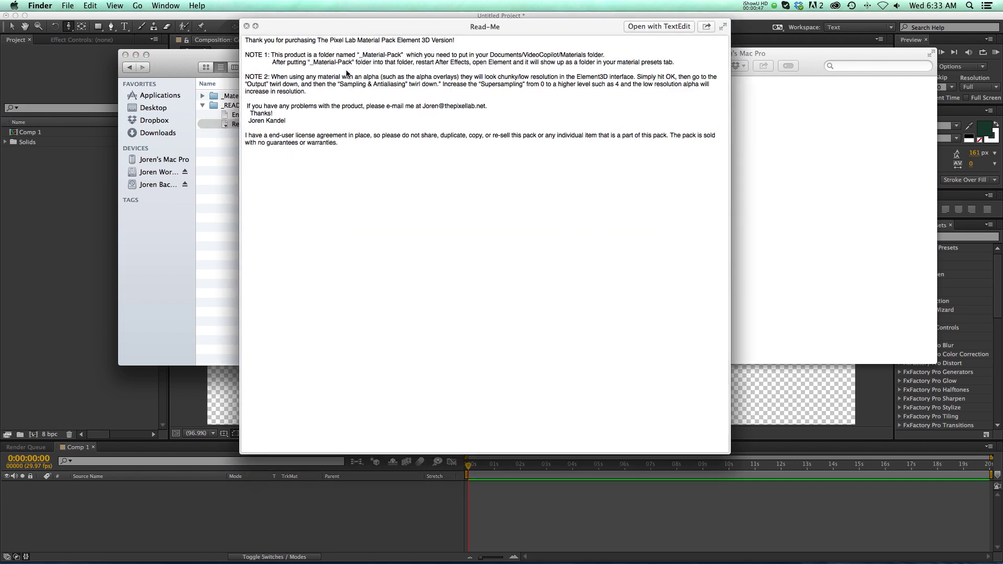
key(space)
click(258, 97)
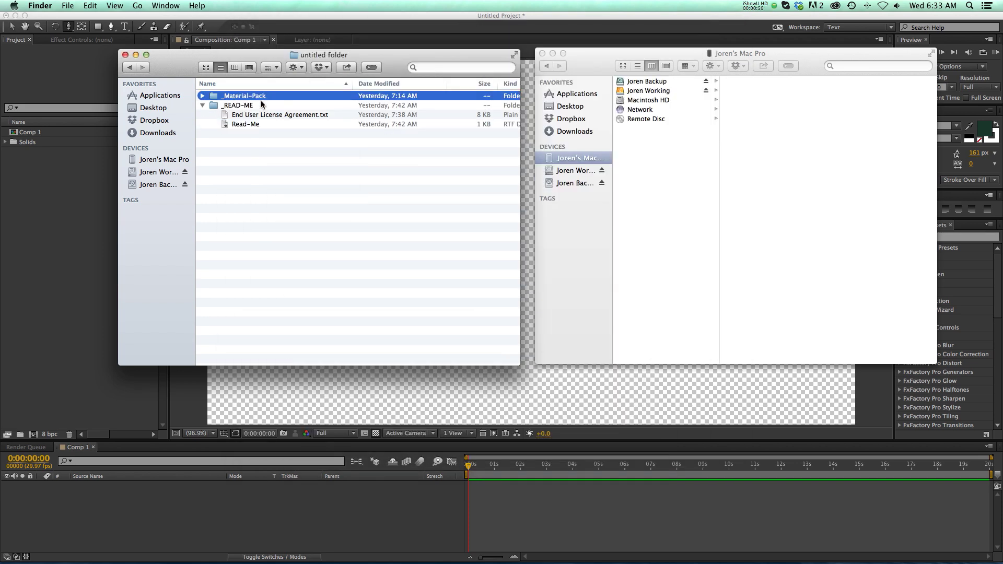
click(202, 106)
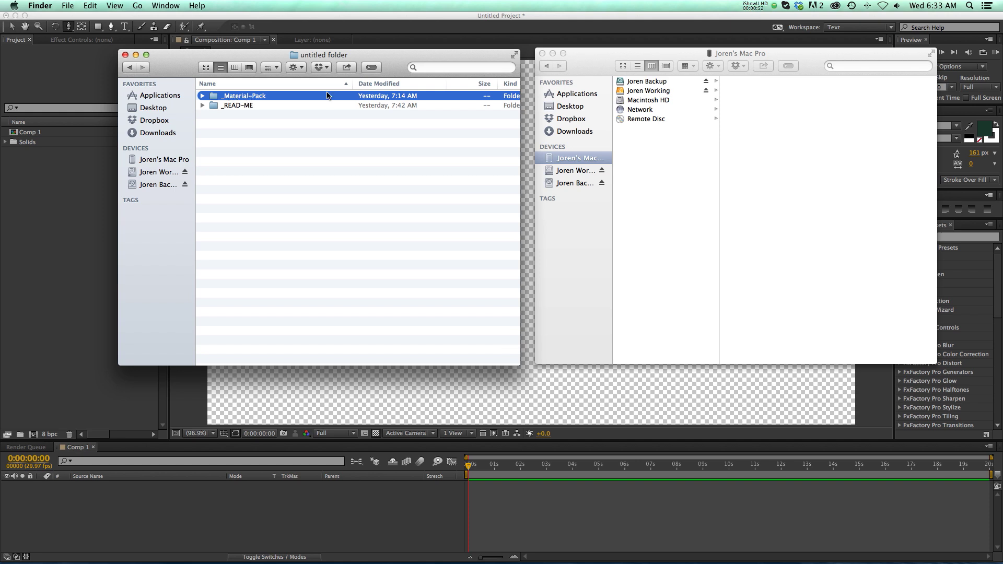
Browse the second Finder window to Macintosh HD > Users > home > Documents > VideoCopilot > Materials, then return to After Effects.
click(643, 103)
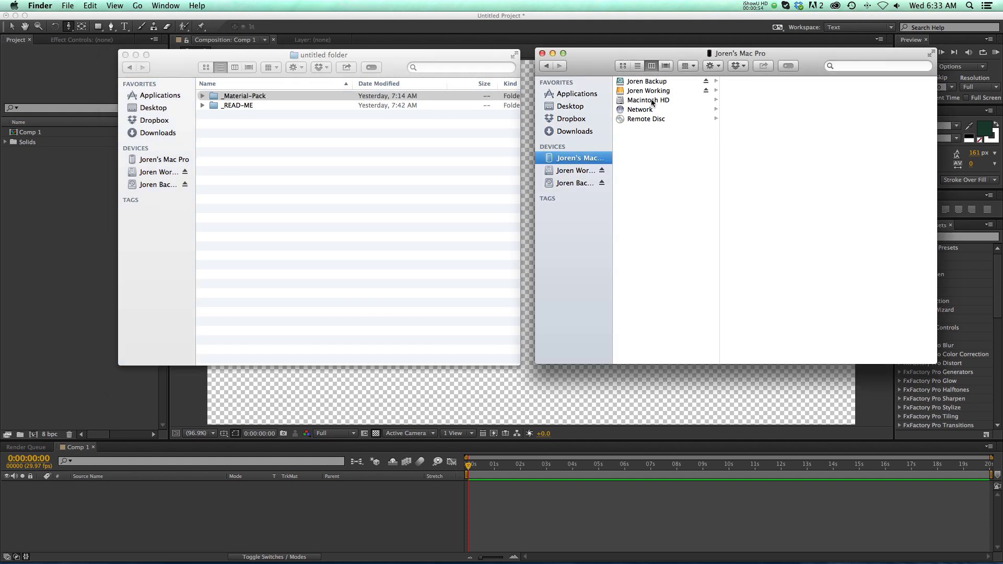
click(653, 101)
click(741, 119)
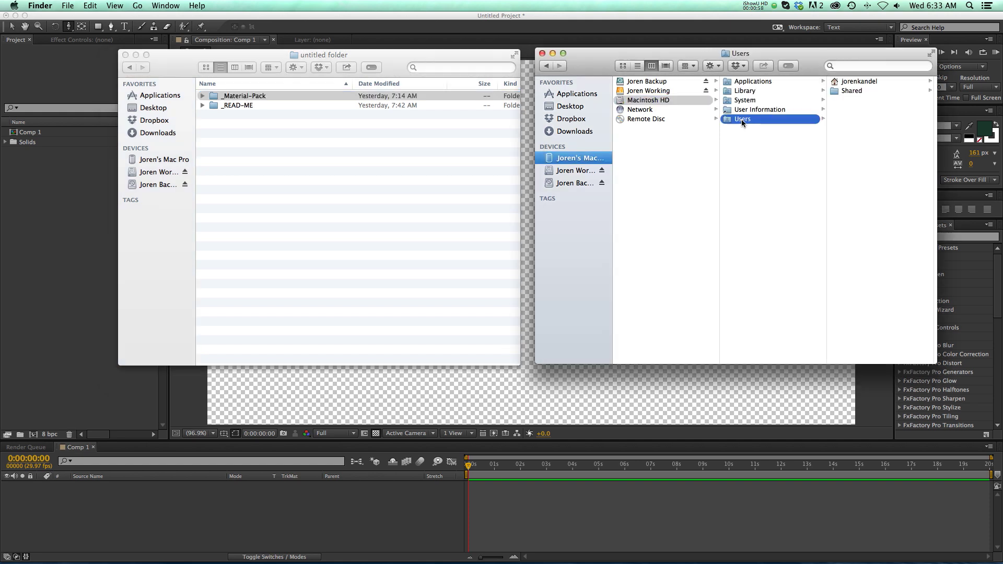
click(847, 82)
click(861, 100)
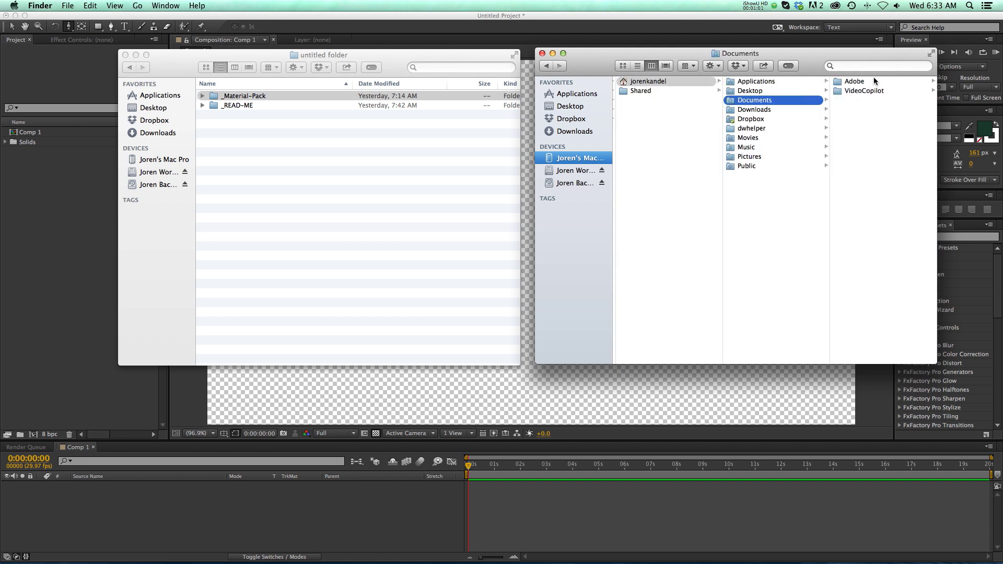
click(860, 90)
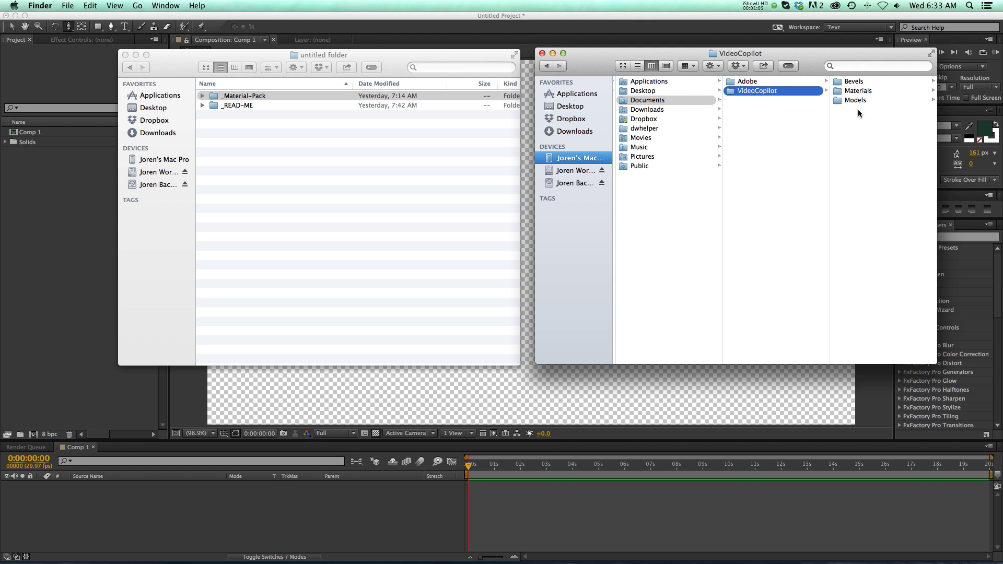
click(846, 91)
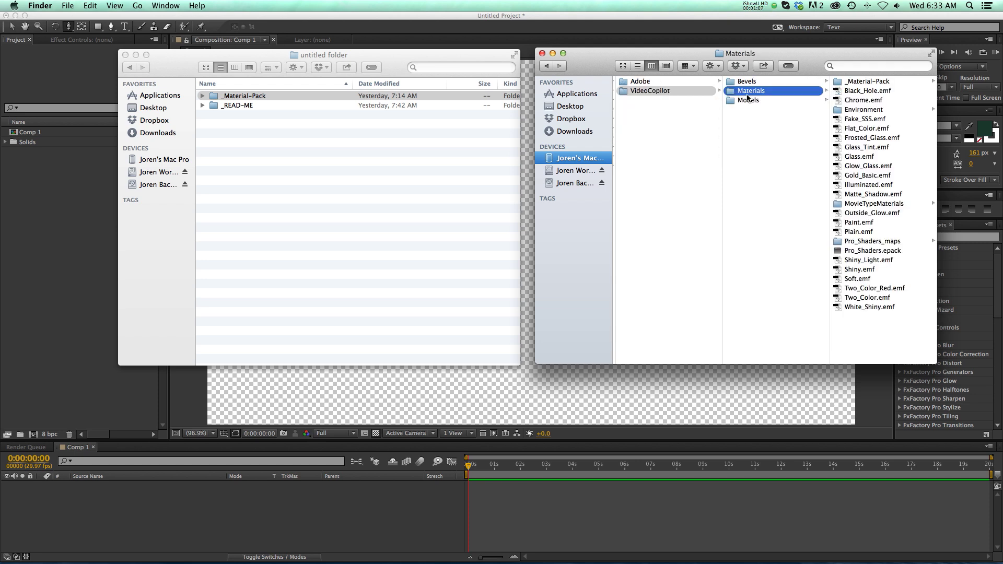
click(259, 59)
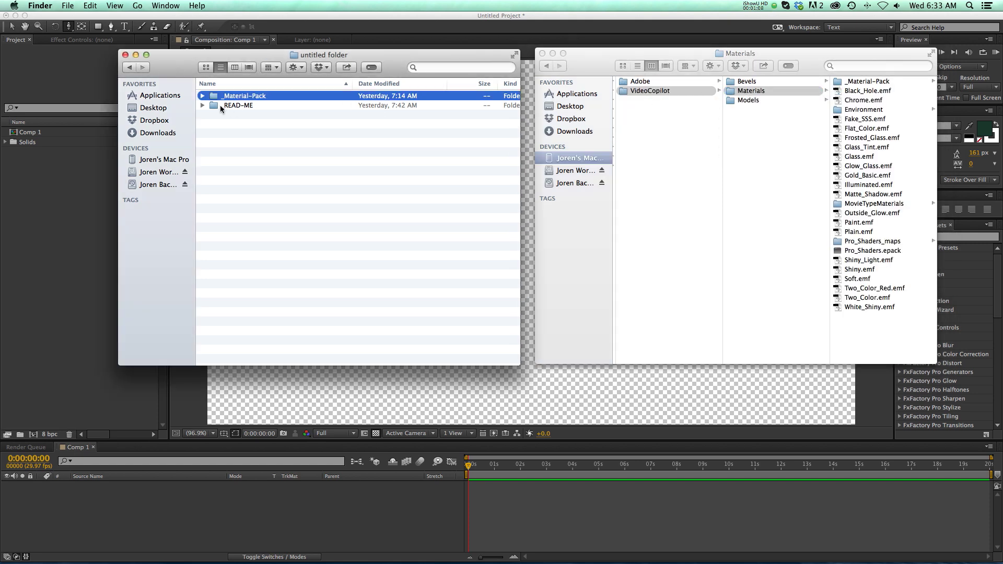
click(61, 239)
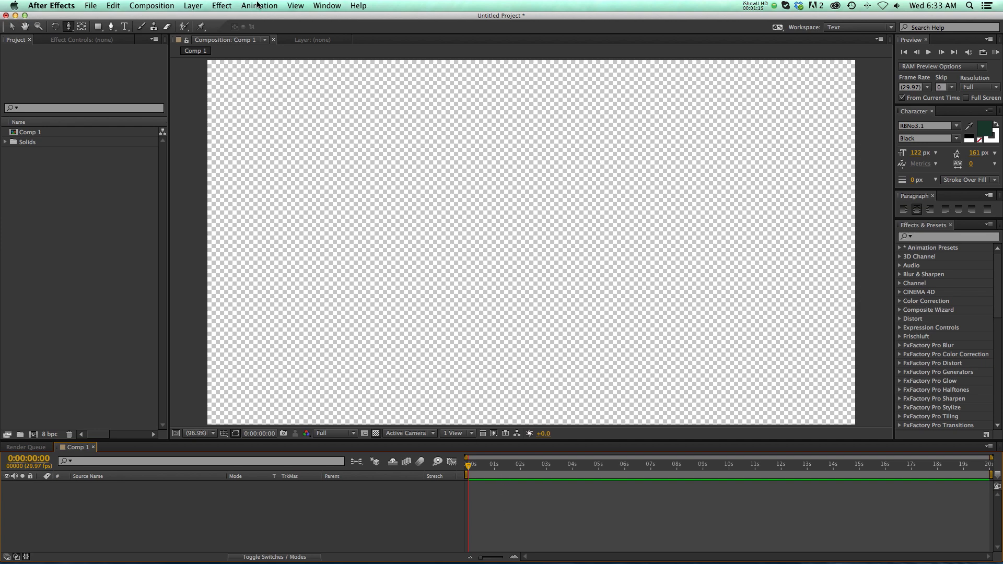
Add a new black solid layer to Comp 1.
click(203, 5)
mouse_move(198, 27)
click(366, 31)
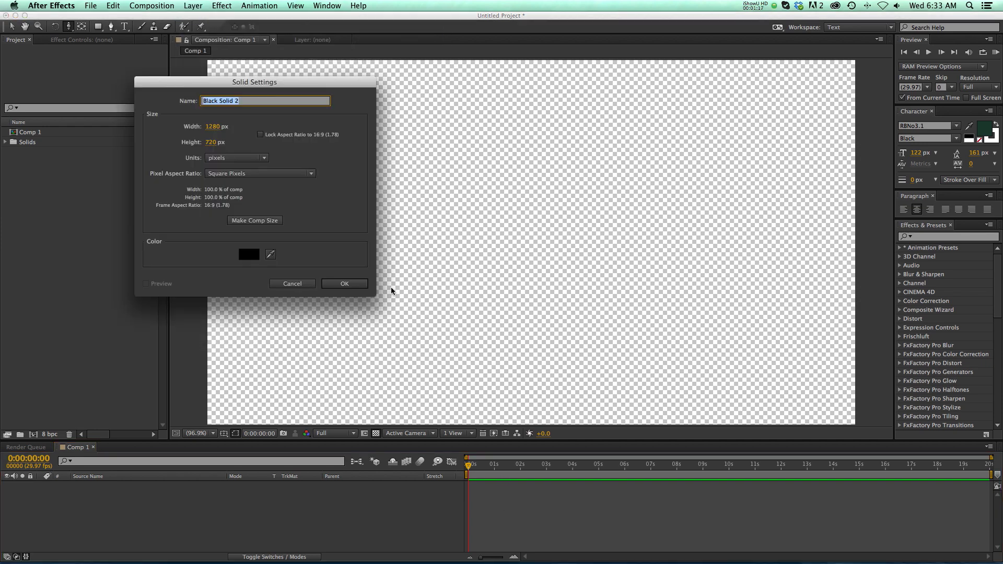
click(344, 284)
Apply the Video Copilot Element effect to the solid and open its Scene Setup.
click(221, 5)
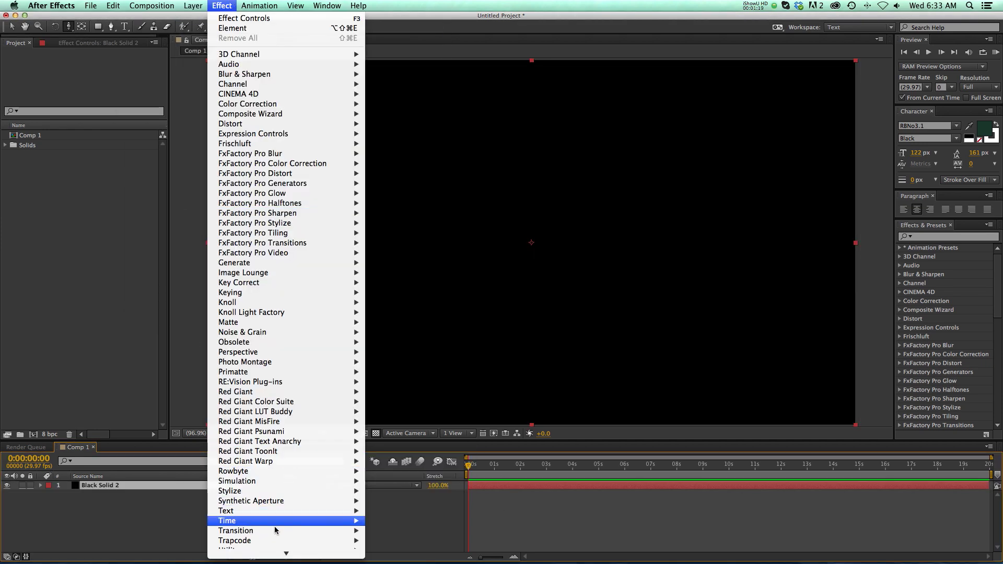
mouse_move(292, 542)
click(403, 522)
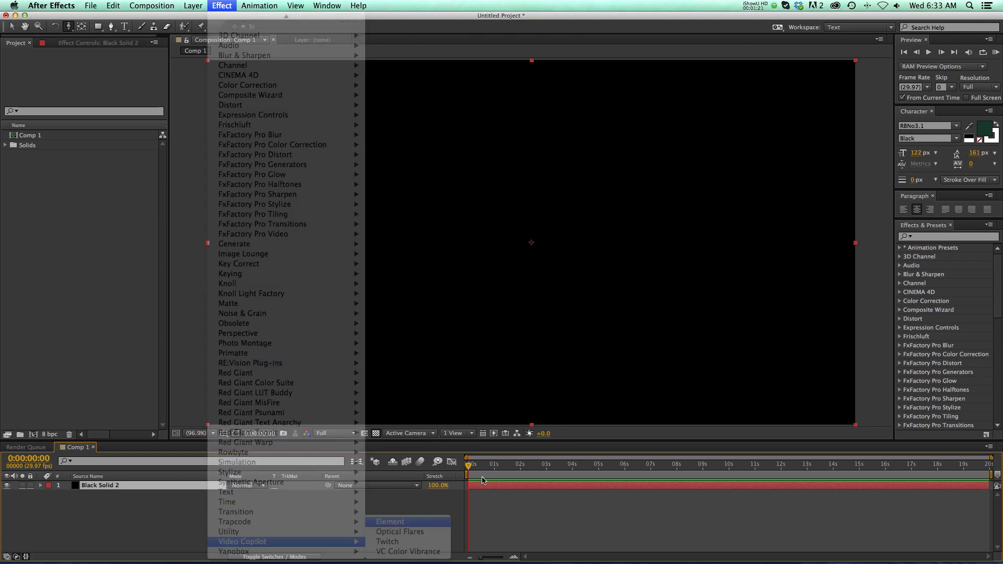
click(52, 92)
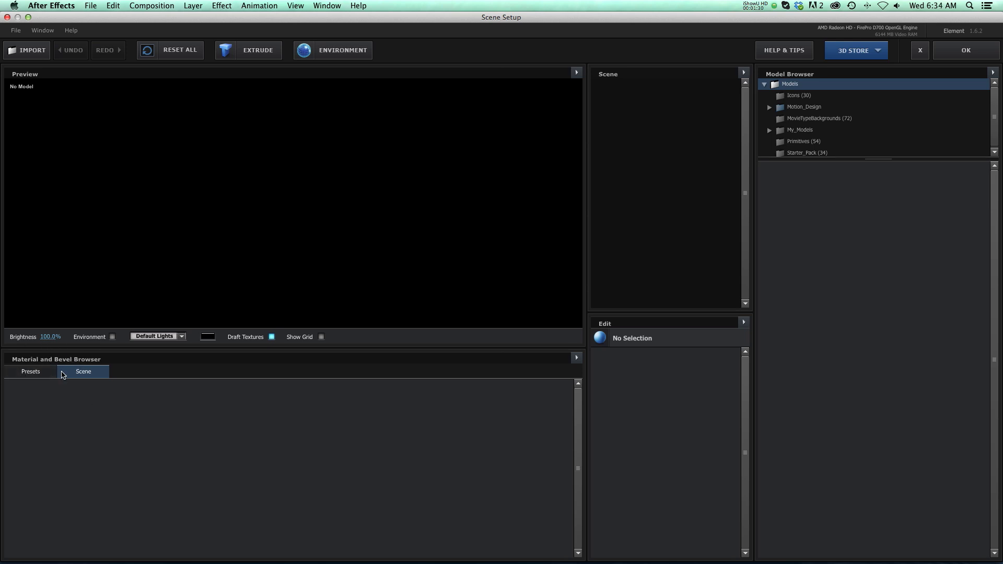
Show the Metal materials from the _Material-Pack in the Presets browser.
click(36, 372)
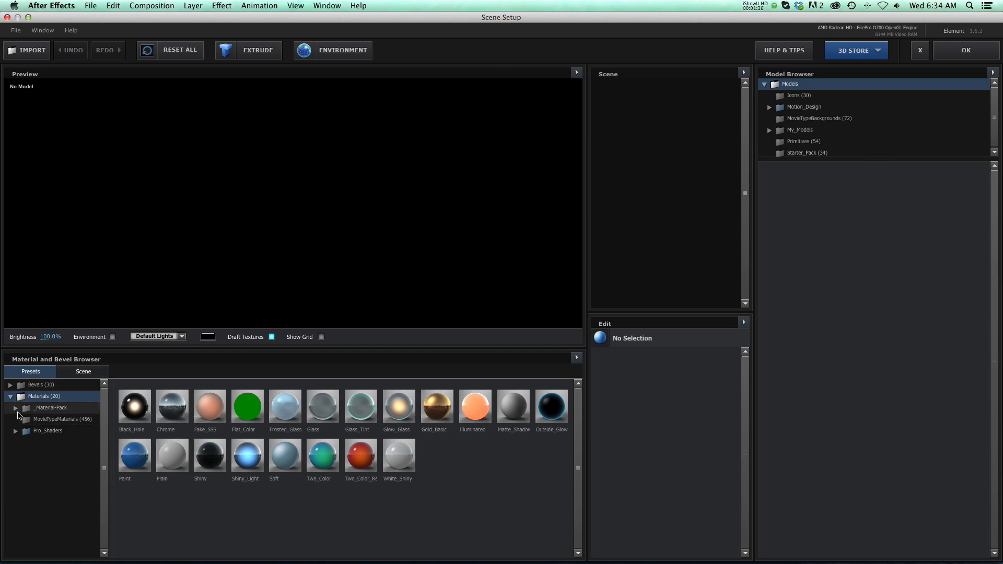
double_click(52, 409)
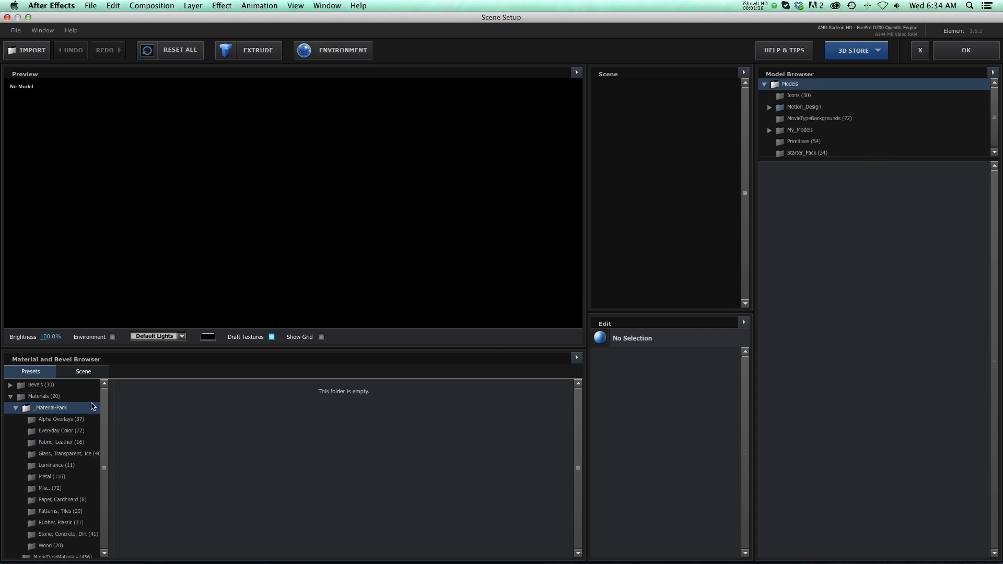
scroll(47, 407, down, 1)
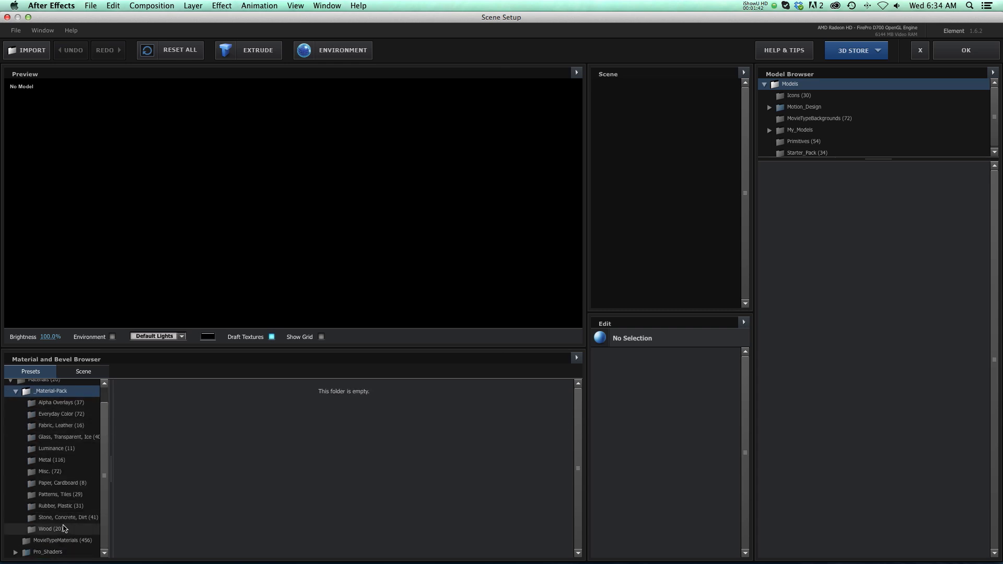
click(63, 460)
scroll(248, 456, down, 3)
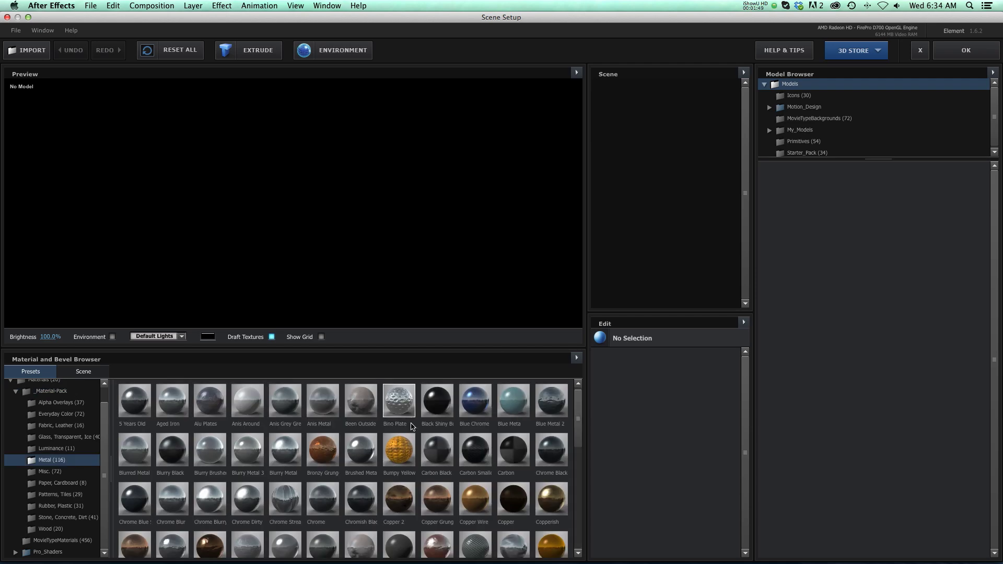
scroll(581, 433, up, 3)
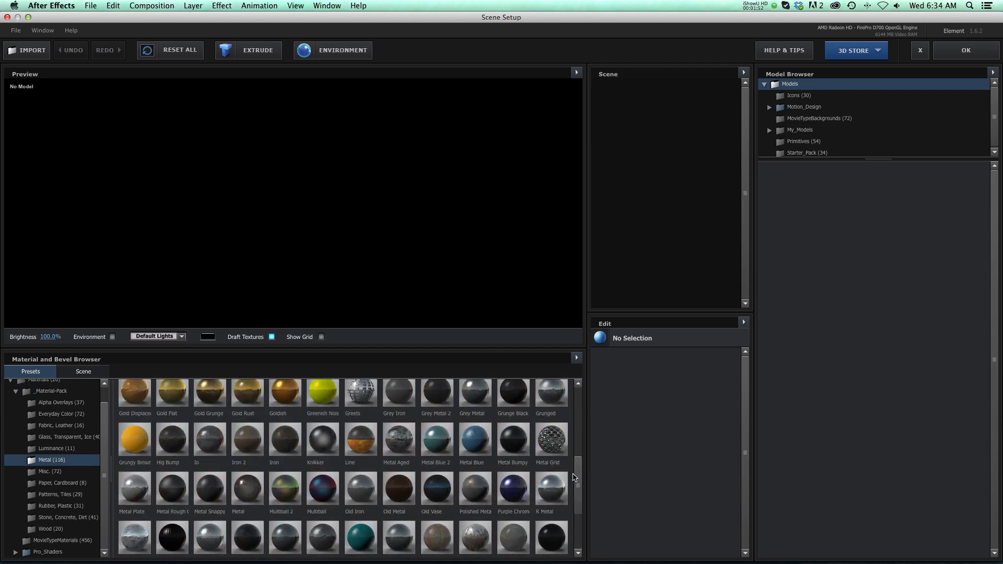
Load the sphere_HD primitive model into the Element scene.
click(803, 141)
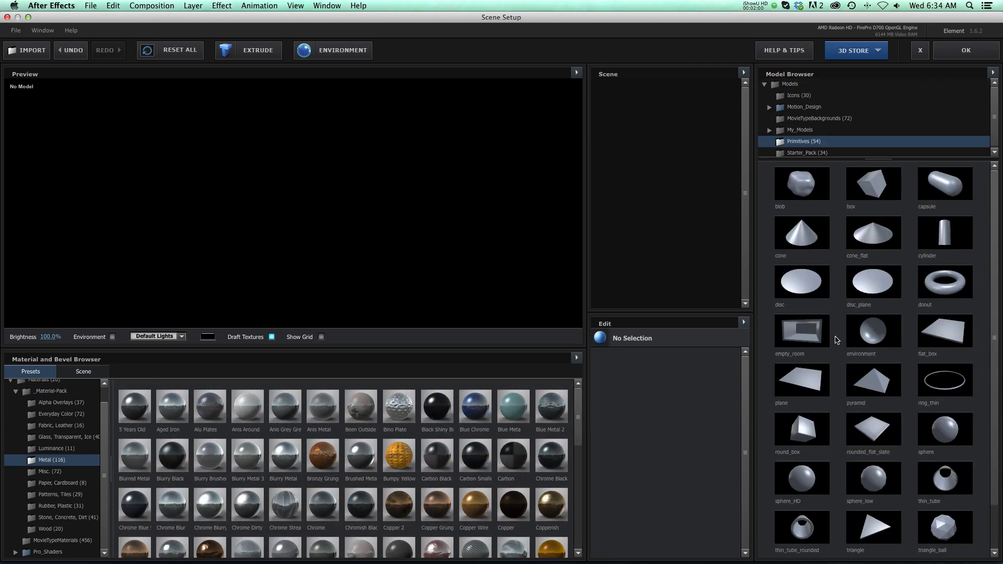
click(801, 476)
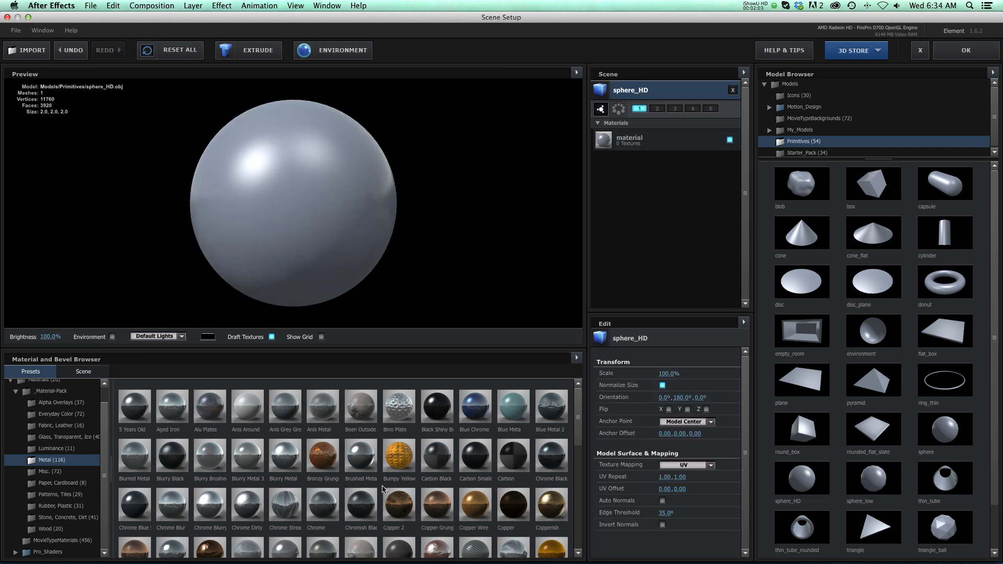
scroll(578, 444, down, 4)
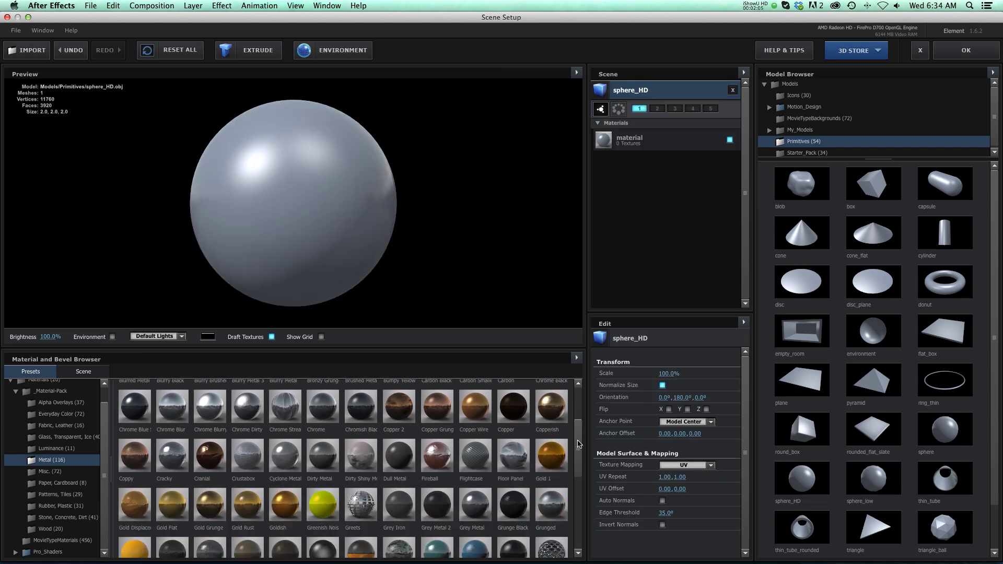
drag(579, 444, 573, 523)
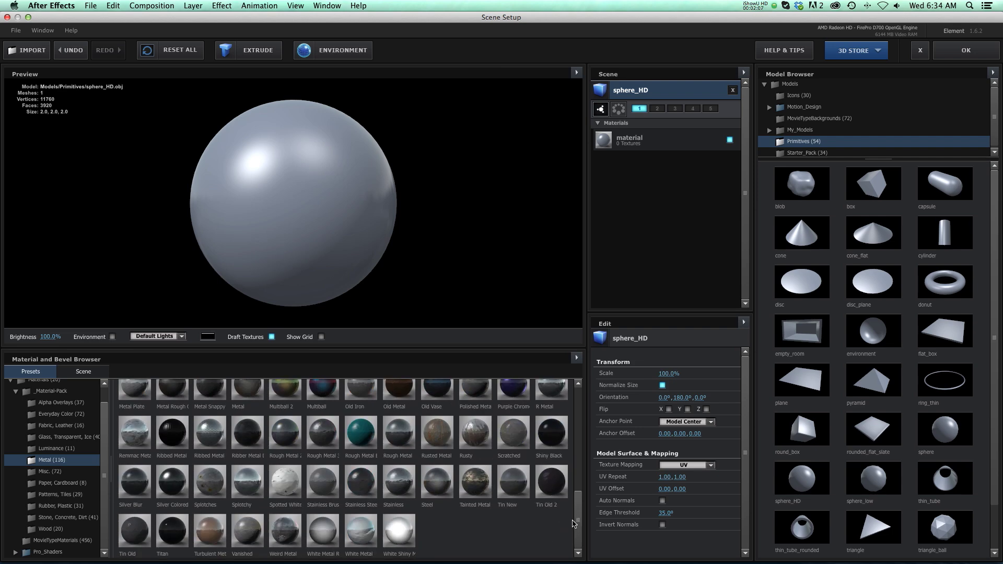
Try the Bumpy Yellow and Bino Plate materials on the sphere, rotating the preview.
scroll(473, 452, up, 10)
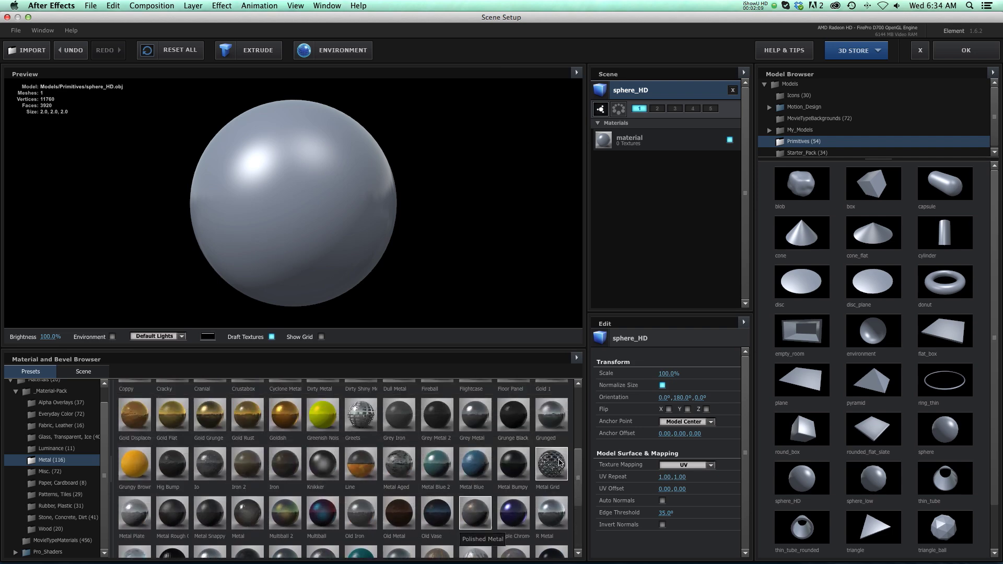
scroll(416, 458, up, 3)
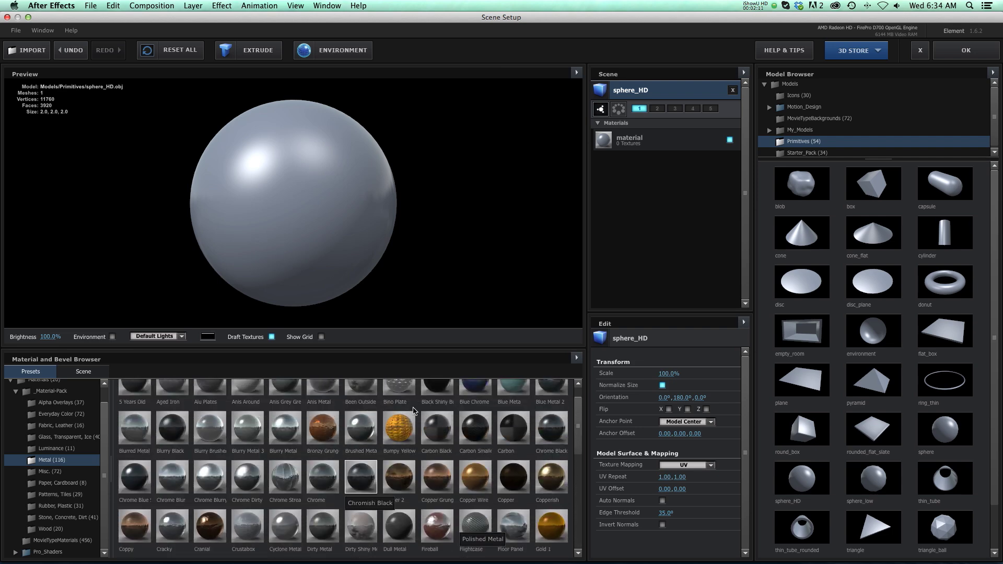
click(399, 427)
drag(330, 272, 296, 228)
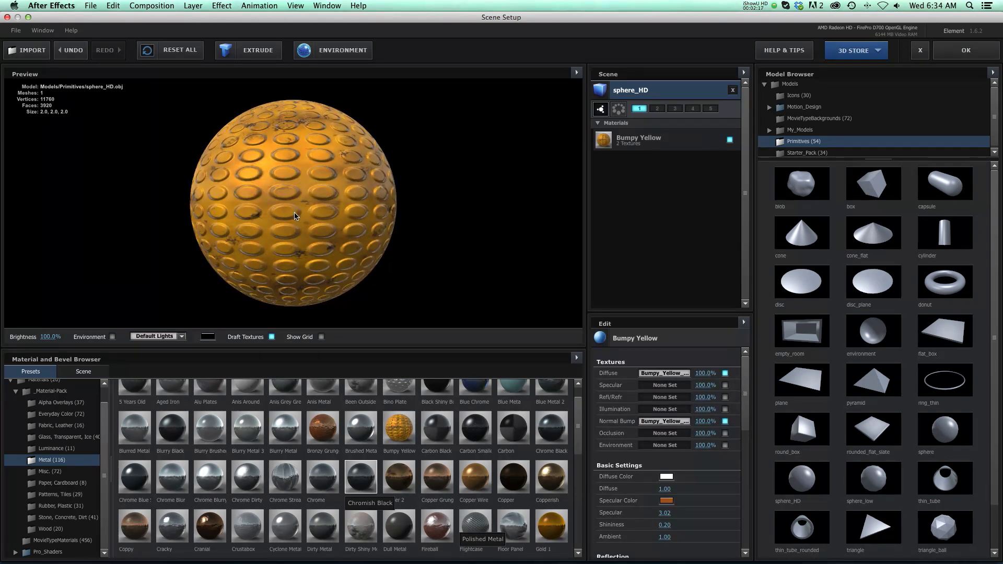
scroll(372, 452, up, 1)
click(399, 407)
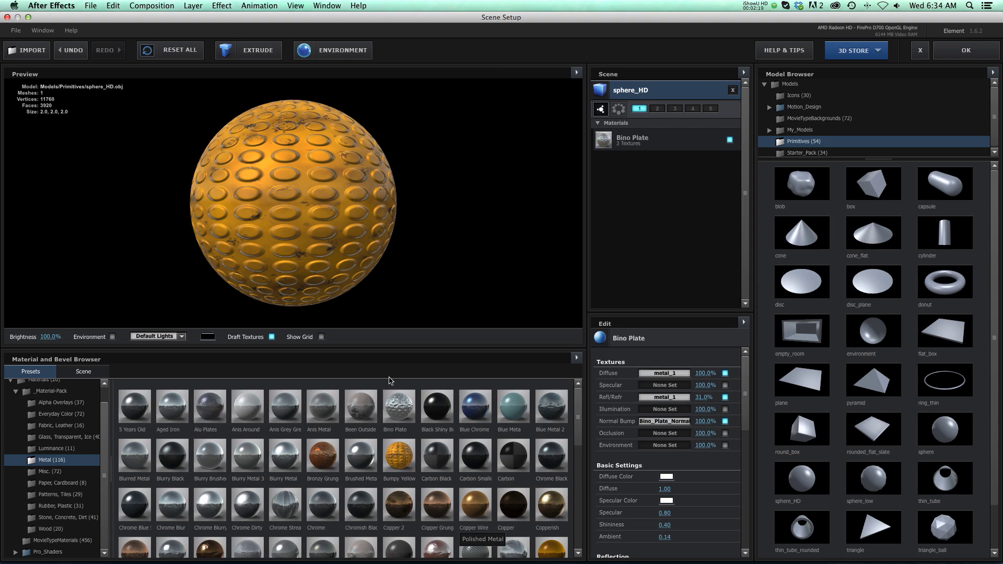
drag(332, 209, 292, 207)
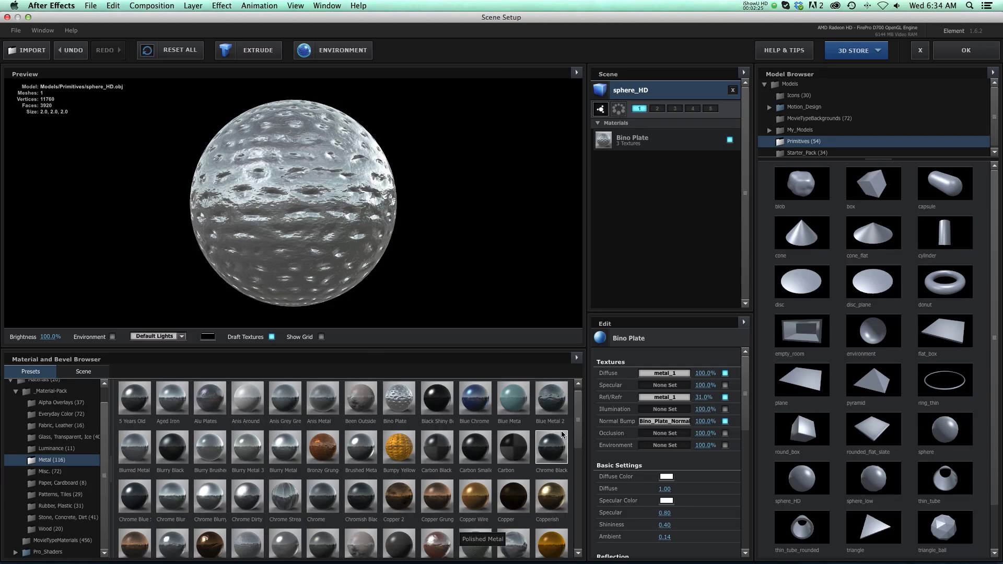
Try the Bronzy Grunge and Lava materials, rotating the sphere to inspect each.
scroll(576, 419, down, 2)
click(323, 426)
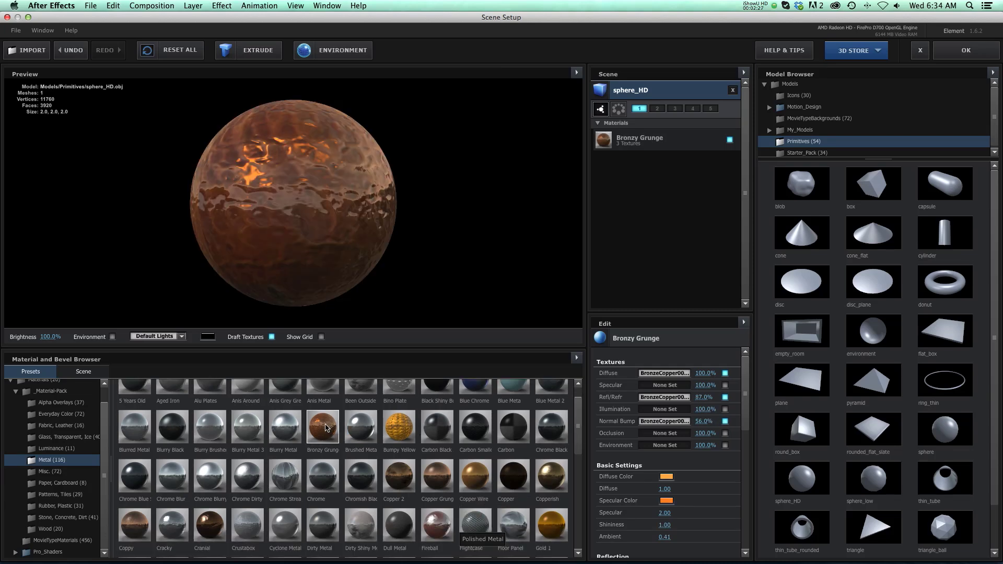
drag(275, 192, 325, 205)
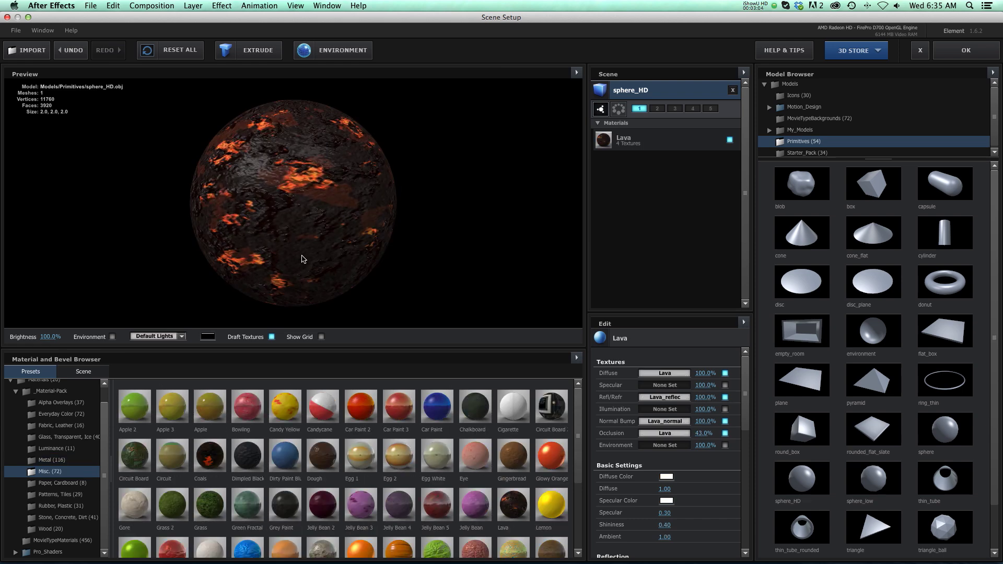
drag(307, 262, 302, 235)
scroll(257, 442, down, 2)
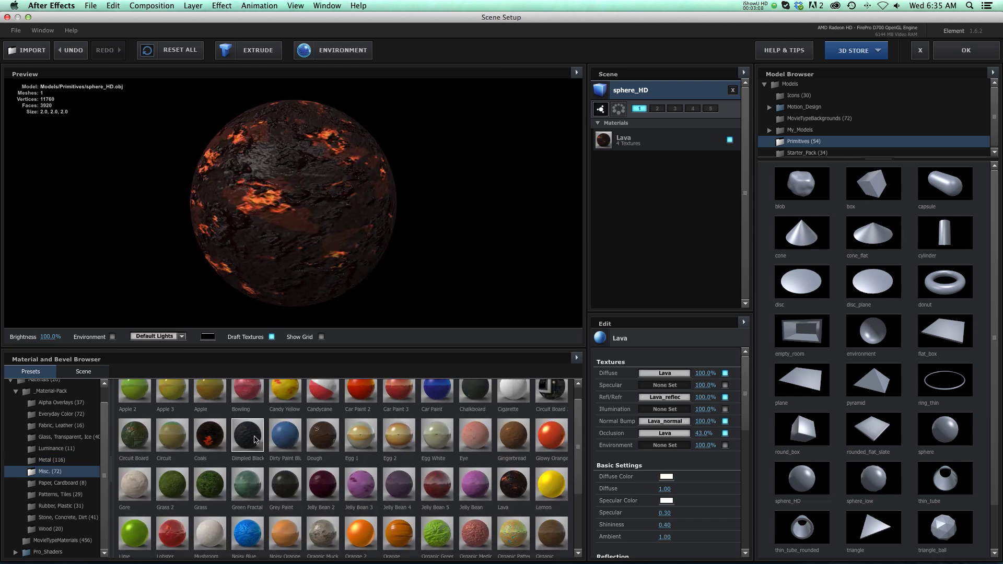
Apply the Patterns, Tiles material to the sphere and accept the scene.
click(59, 494)
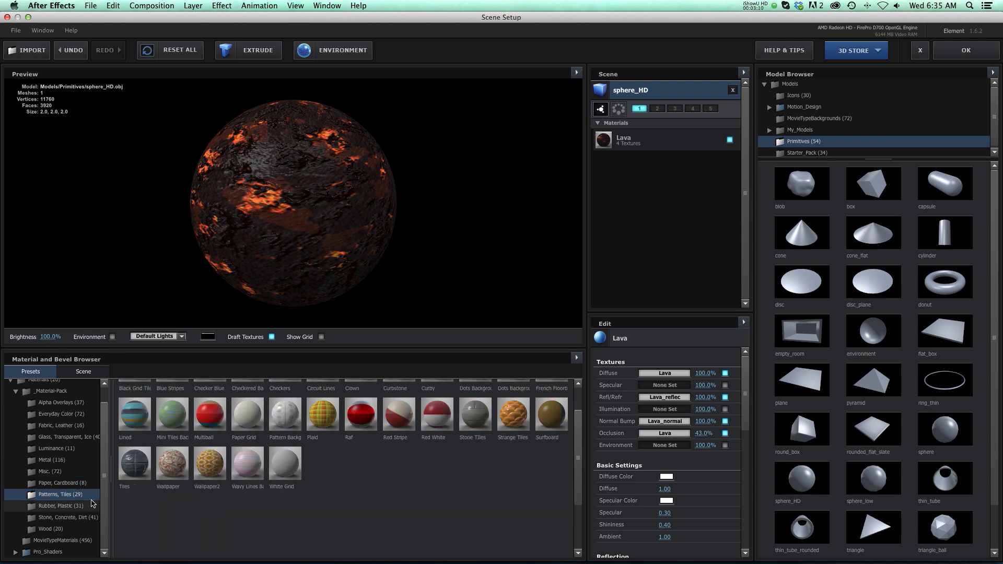
click(134, 464)
scroll(134, 444, up, 2)
drag(291, 235, 336, 212)
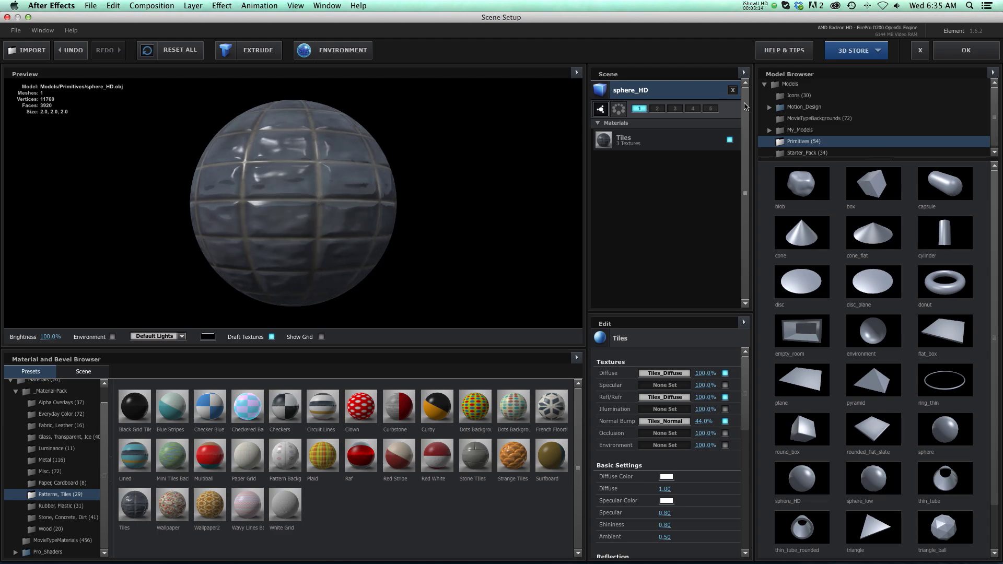
click(960, 51)
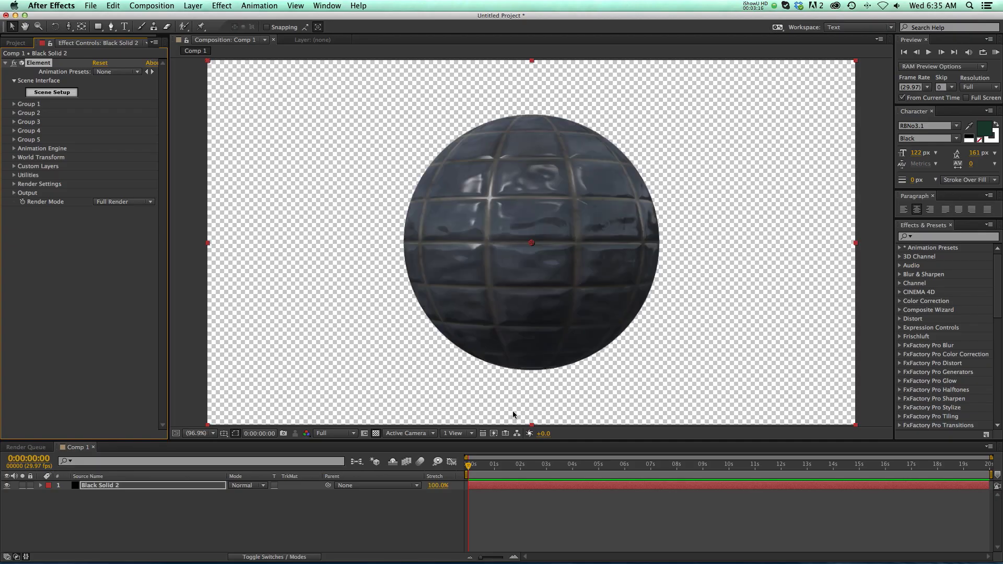
Set Group 1's Particle Replicator rotation to 15° on X and 29° on Y.
click(552, 498)
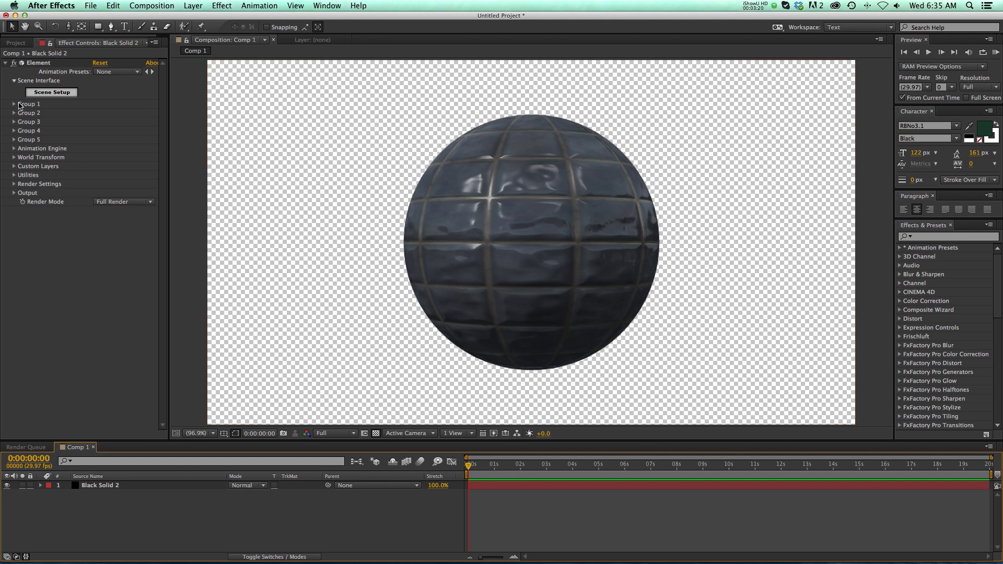
click(14, 105)
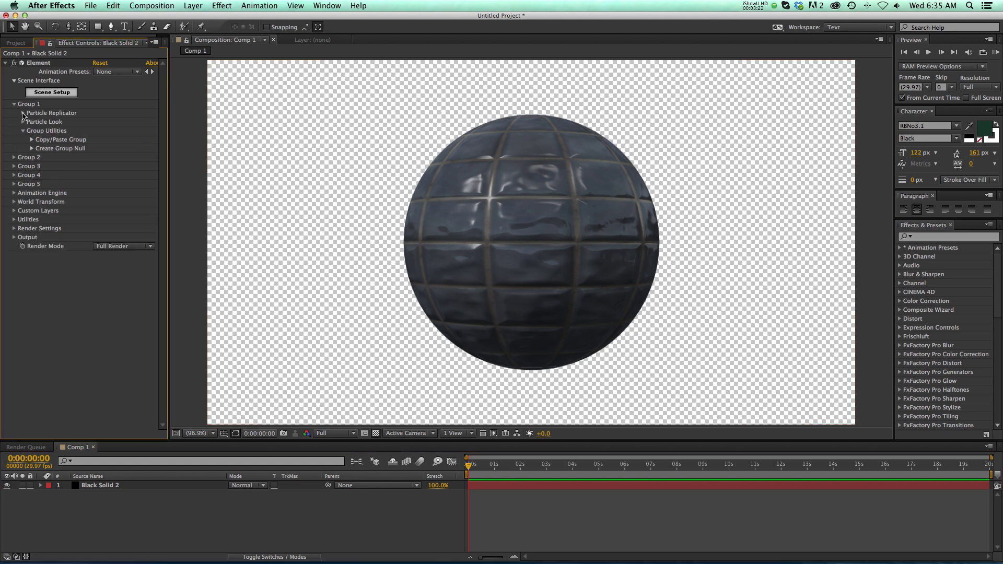
click(23, 113)
click(32, 184)
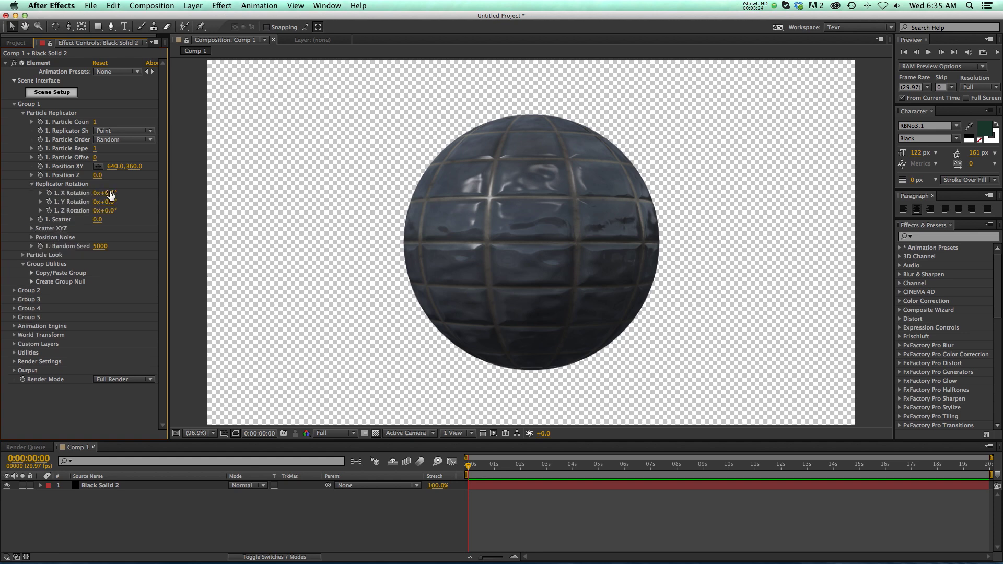
drag(110, 195, 125, 200)
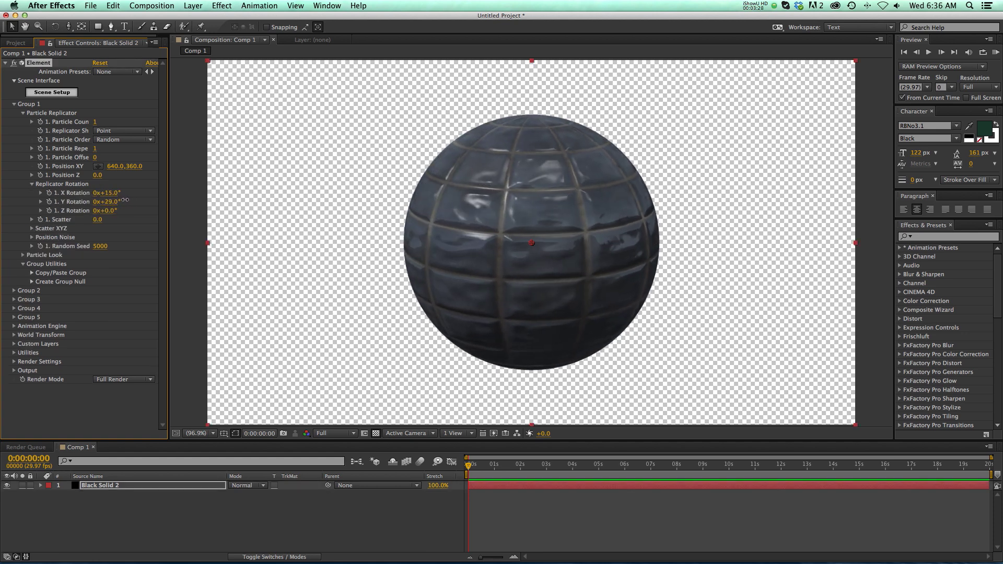
click(52, 92)
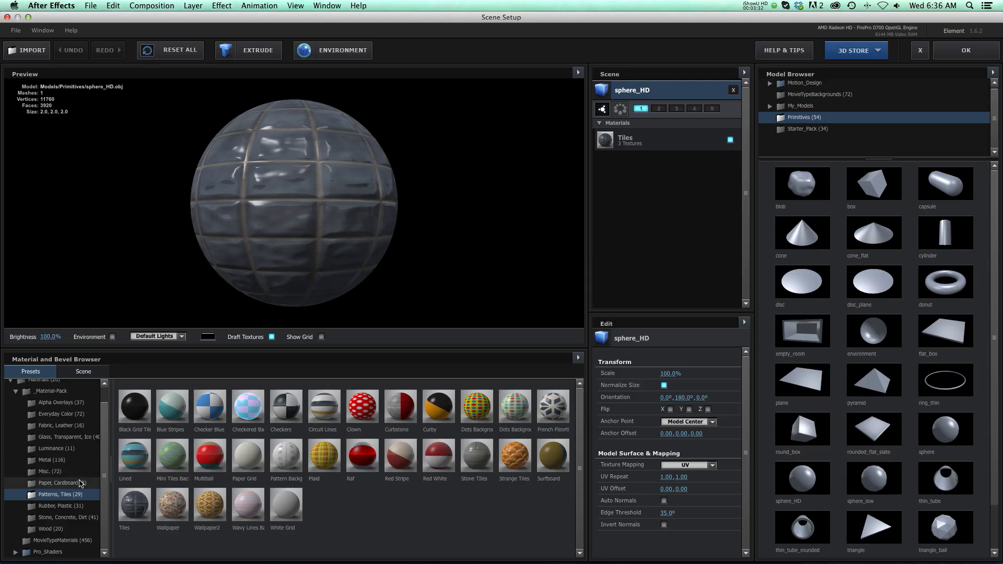
Apply the Alpha Overlays Dots material to the sphere and accept the scene.
drag(105, 453, 107, 435)
click(60, 419)
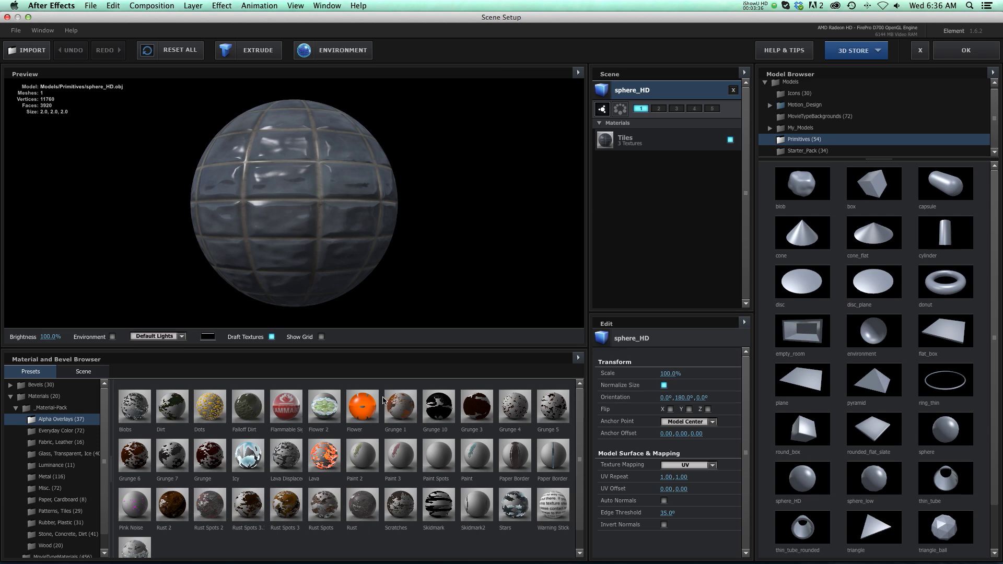
click(209, 406)
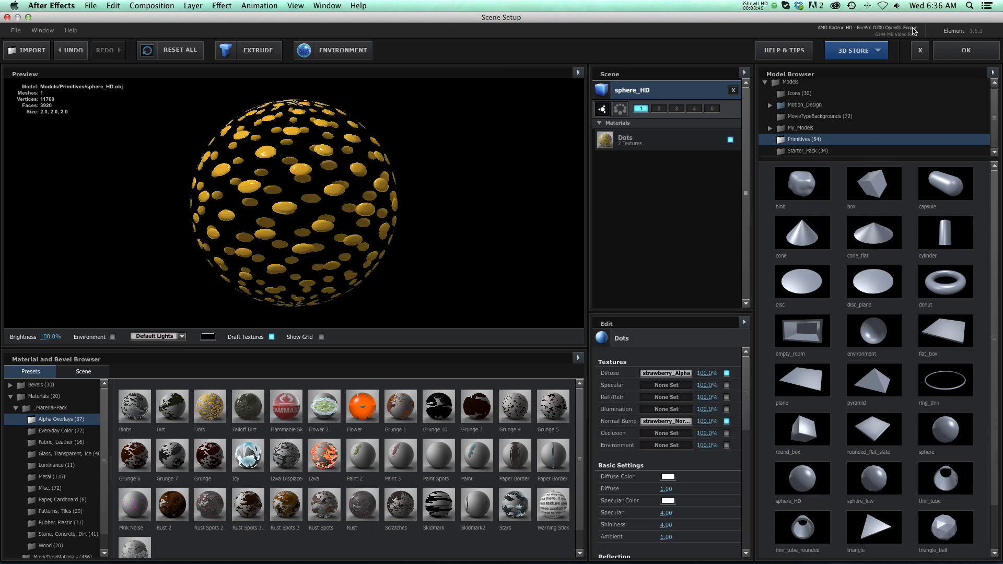
mouse_move(251, 199)
mouse_down()
mouse_move(261, 206)
mouse_move(254, 192)
mouse_up()
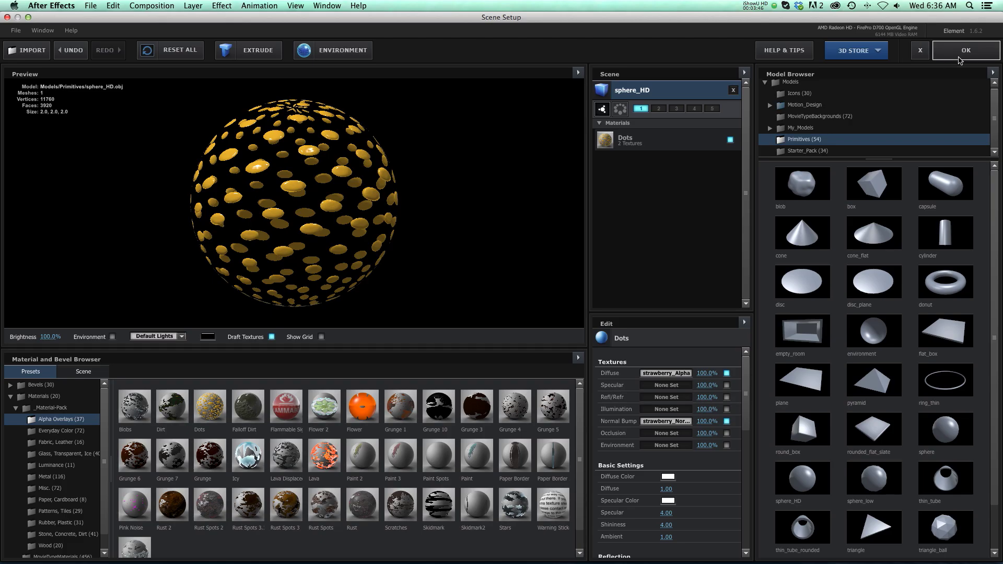
click(964, 55)
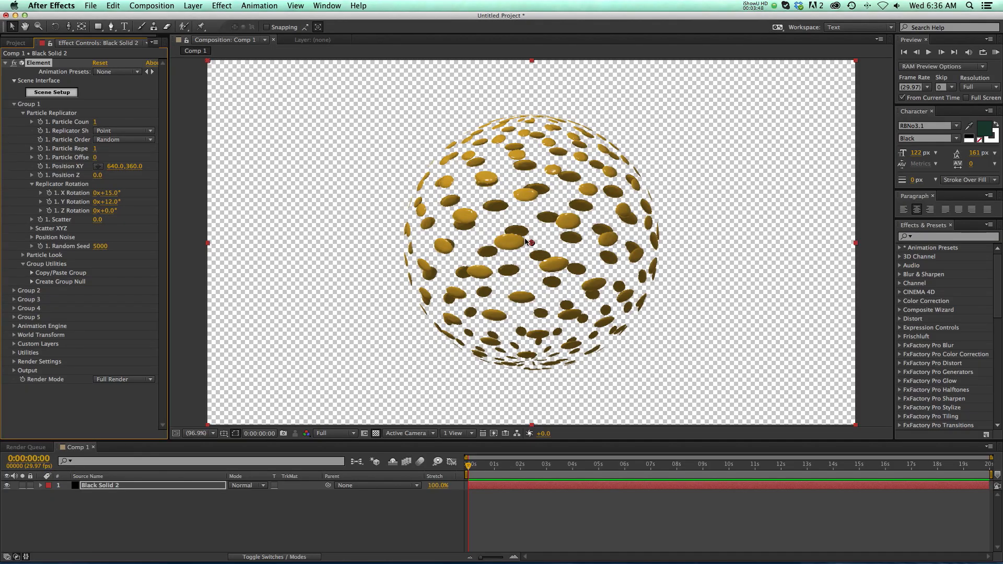
Set Supersampling to 4 under Element's Output > Sampling & Aliasing.
click(14, 371)
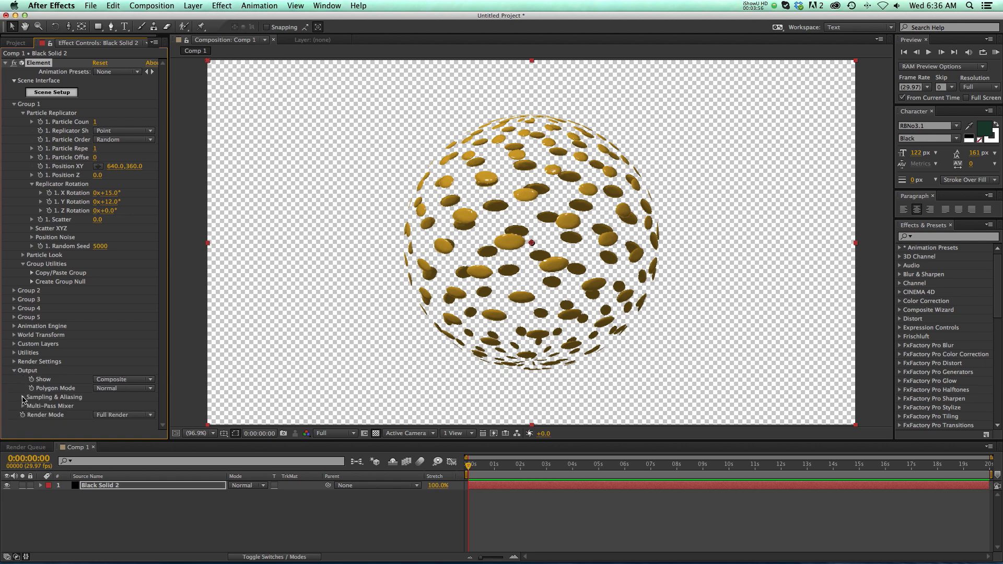
click(22, 397)
scroll(36, 377, down, 2)
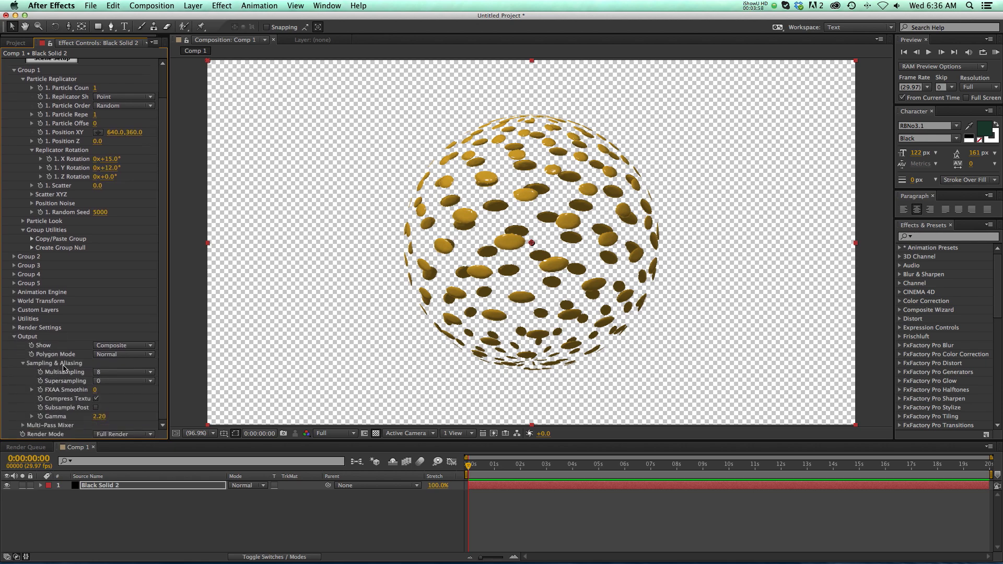
click(103, 383)
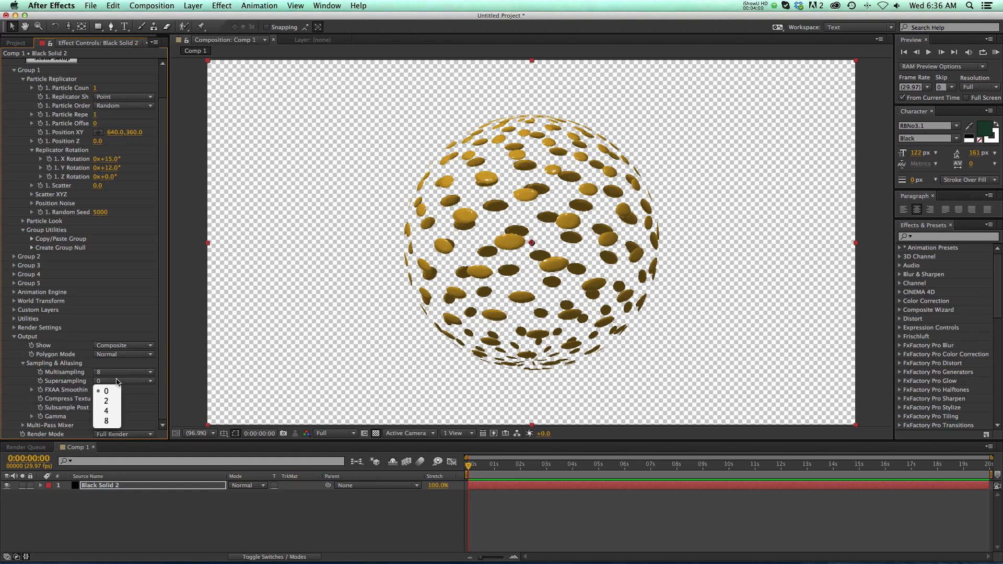
click(107, 412)
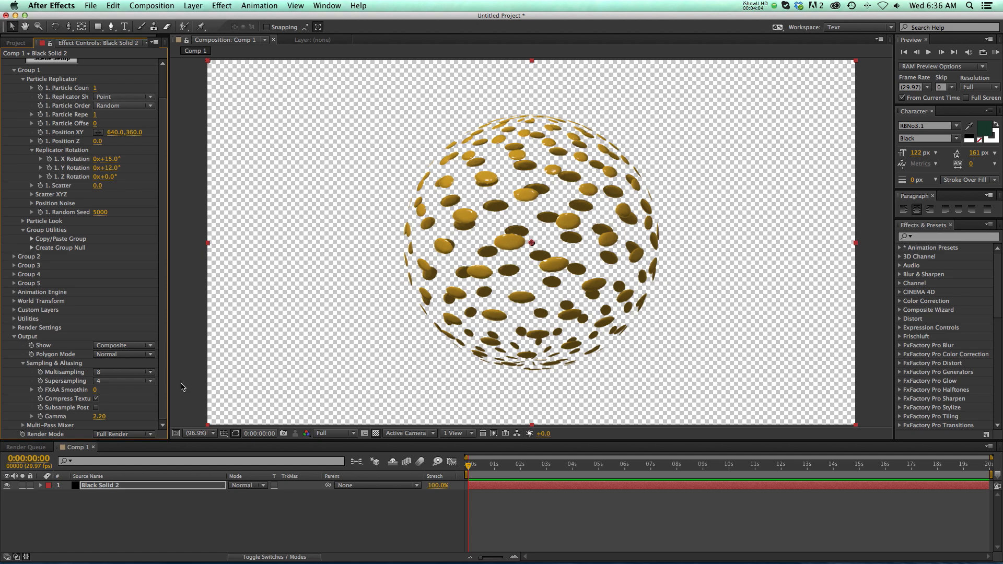
click(123, 381)
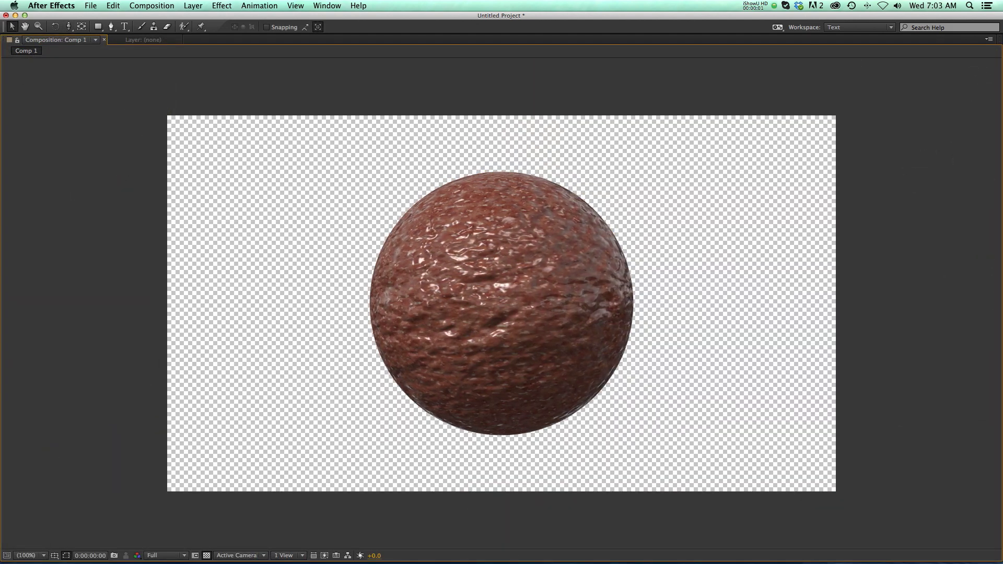